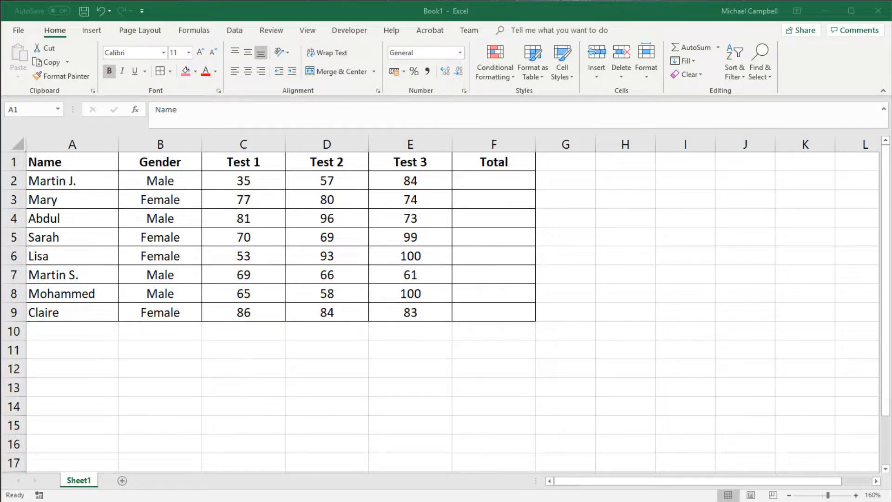
Total the first student's three test scores in F2 with the formula =C2+D2+E2
click(491, 188)
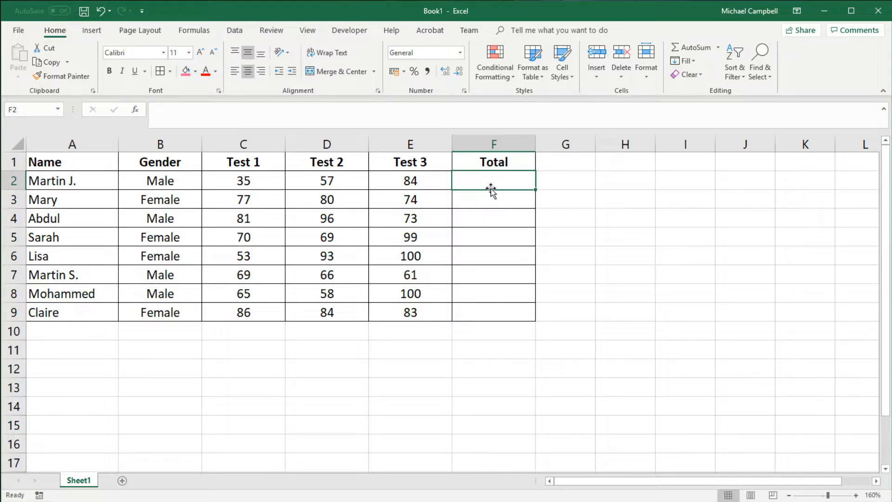
text(=)
click(263, 181)
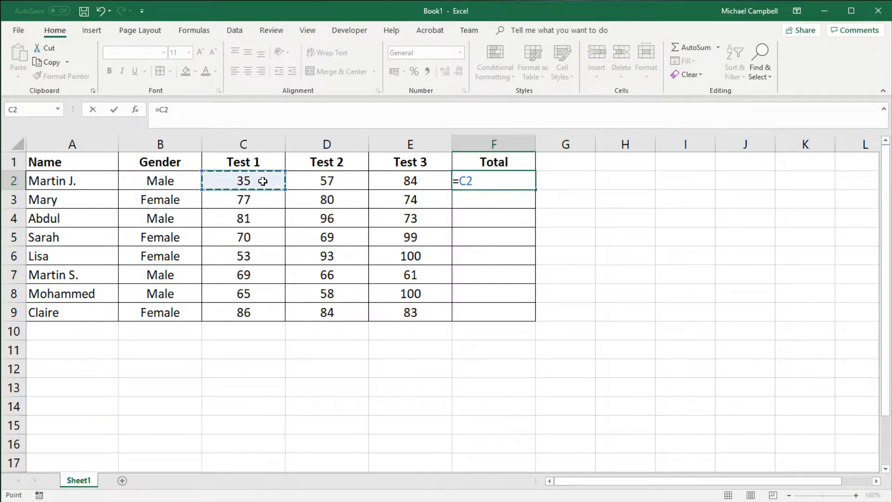
text(+)
click(345, 180)
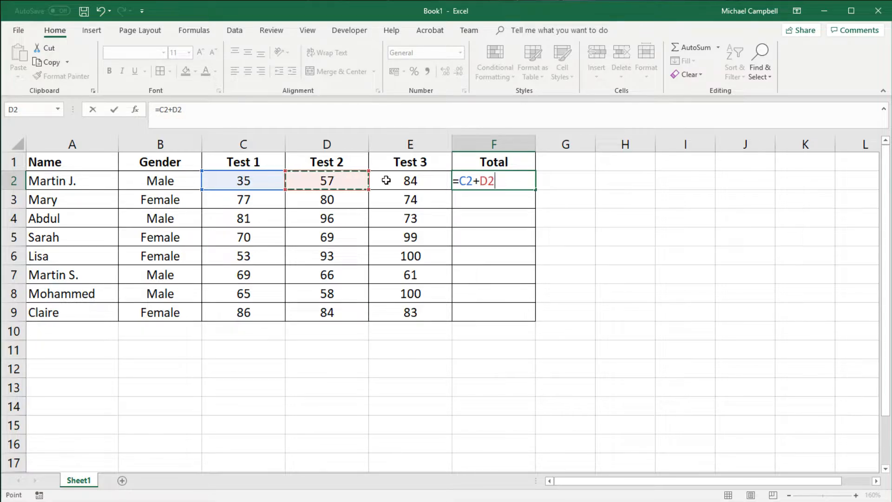
text(+)
click(421, 181)
key(Return)
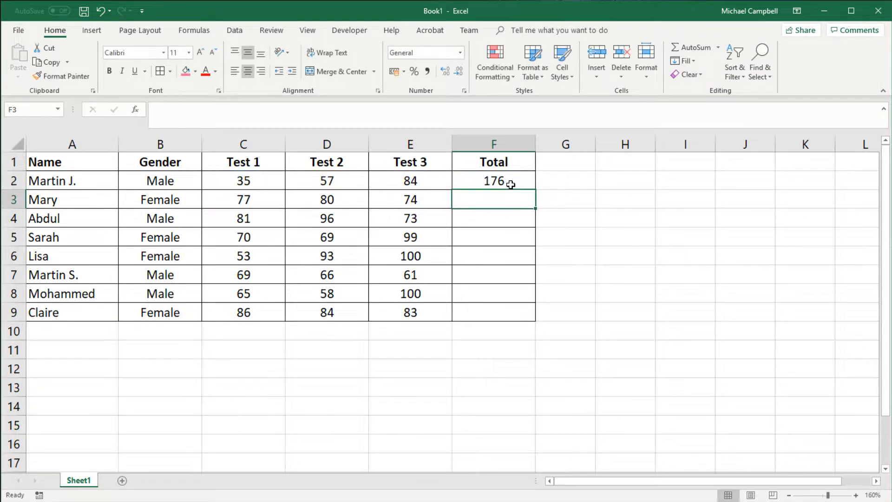
Fill the addition formula from F2 down through F9 and select F2 to check its formula
click(511, 184)
drag(536, 191, 534, 316)
click(497, 176)
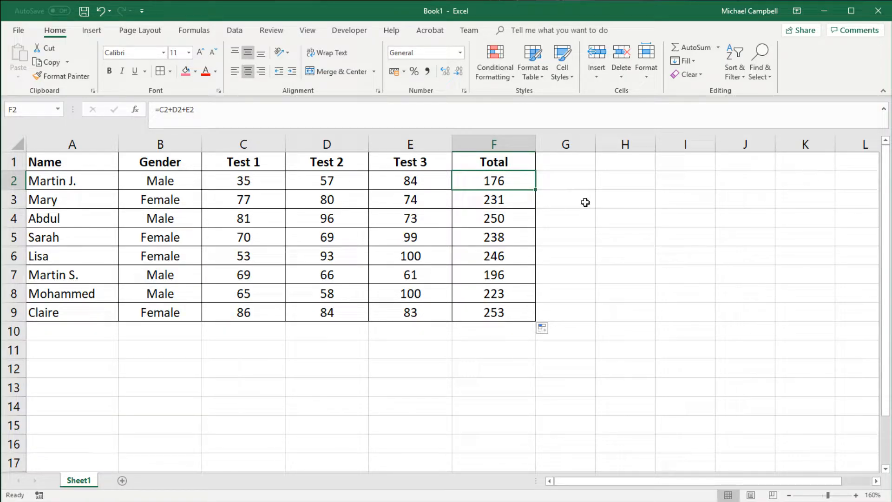
Clear the totals in F2:F9
drag(510, 186, 490, 312)
key(Delete)
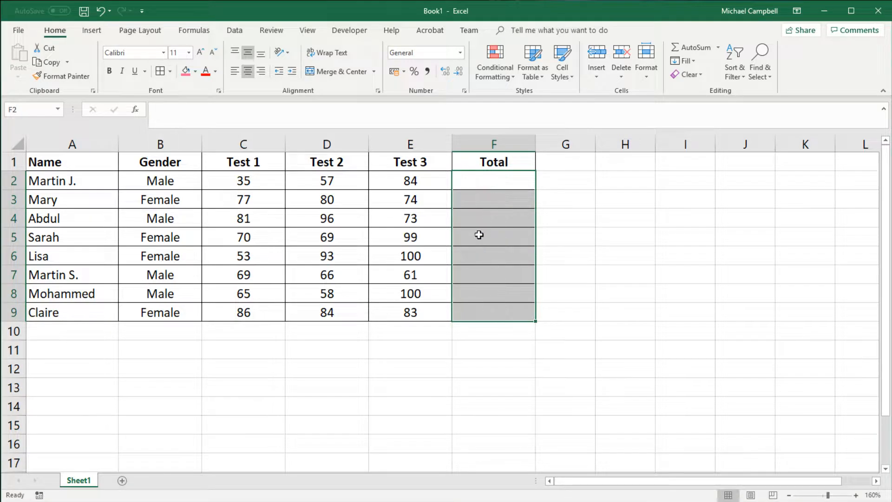
Begin a SUM formula in F2, up to its opening parenthesis
click(487, 177)
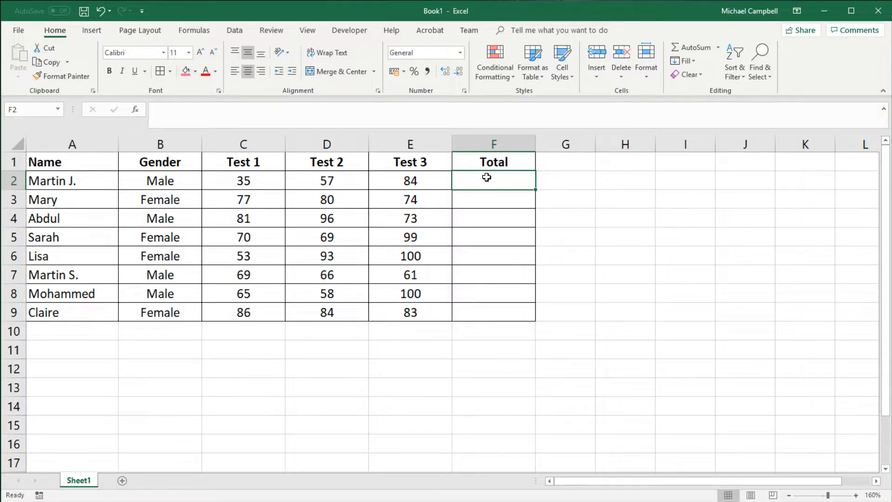
text(=sum()
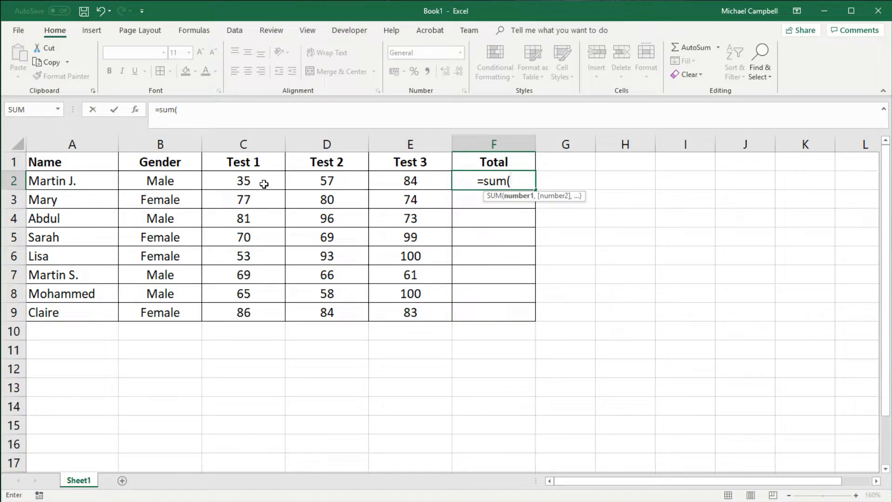
drag(243, 181, 410, 182)
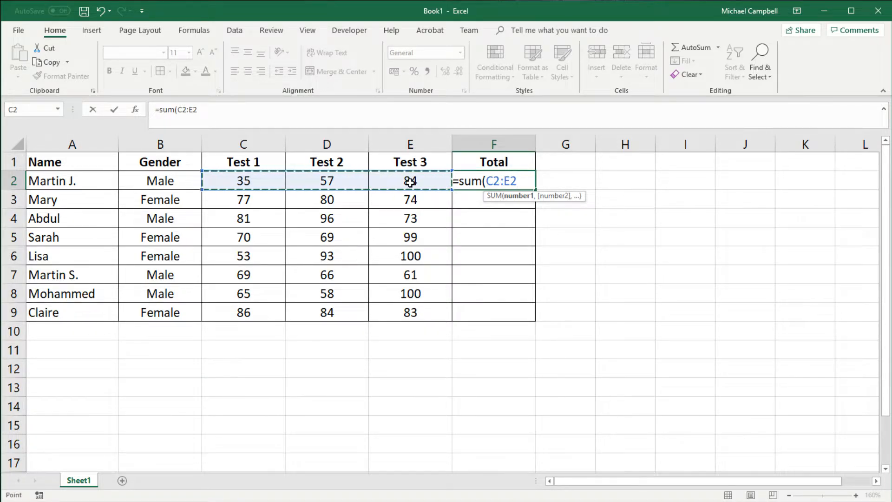
click(437, 234)
click(281, 193)
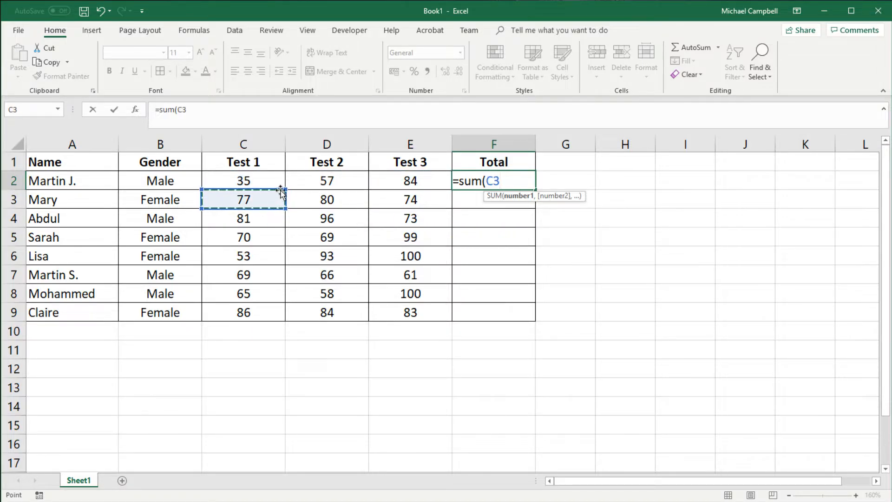
click(283, 186)
click(321, 195)
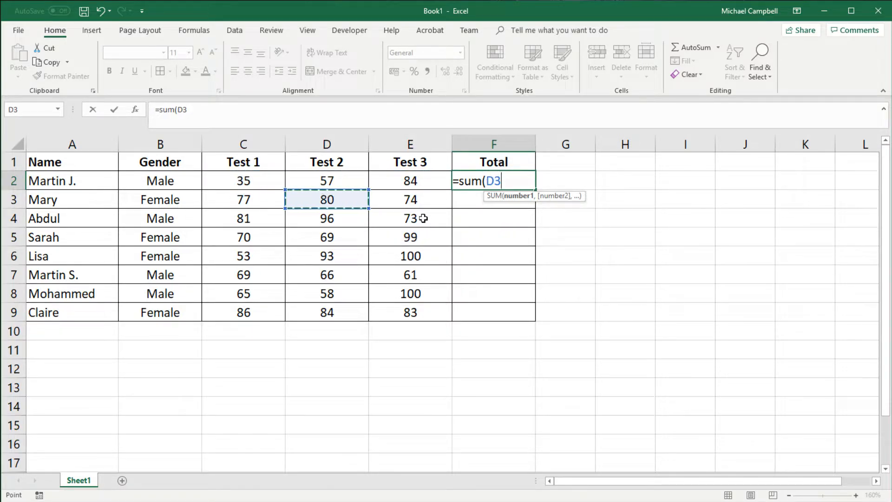
click(418, 235)
key(BackSpace)
key(BackSpace)
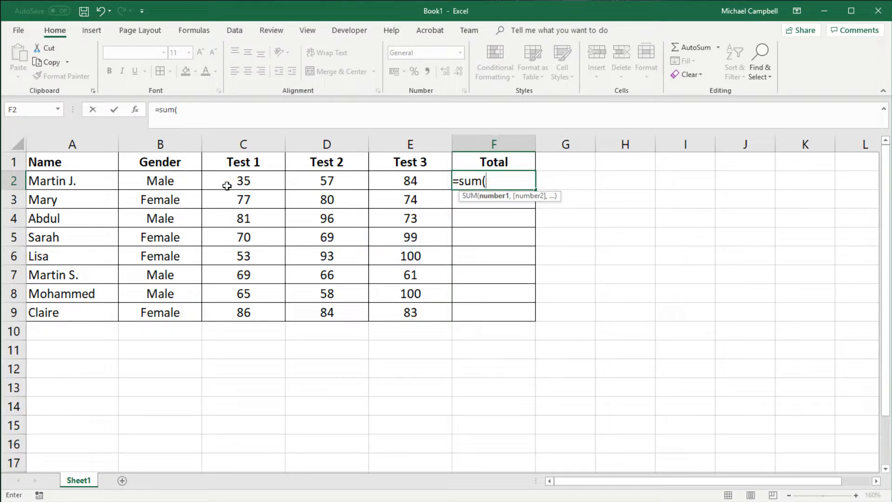
Complete the SUM formula in F2 with the range C2:E2
drag(227, 186, 408, 187)
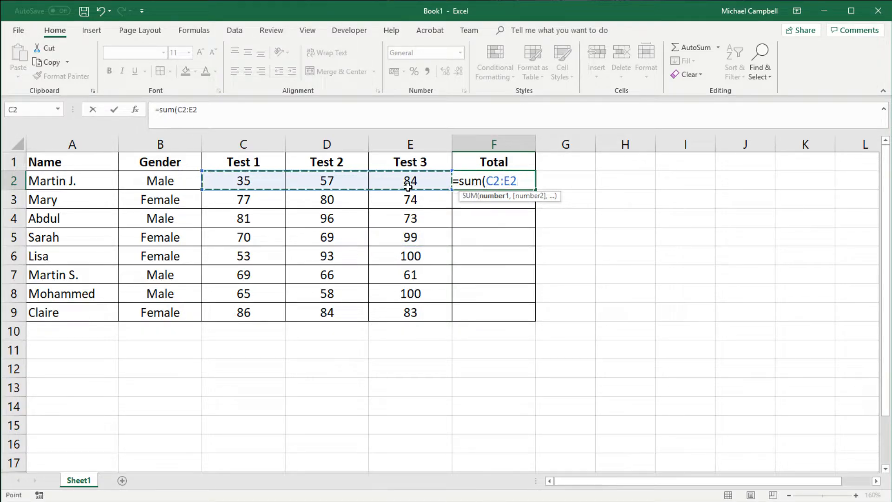
key(Return)
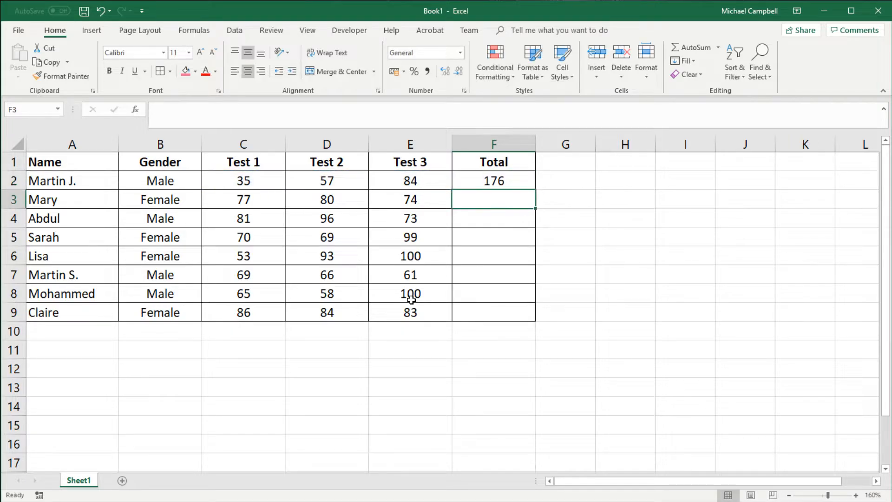
click(618, 251)
click(625, 199)
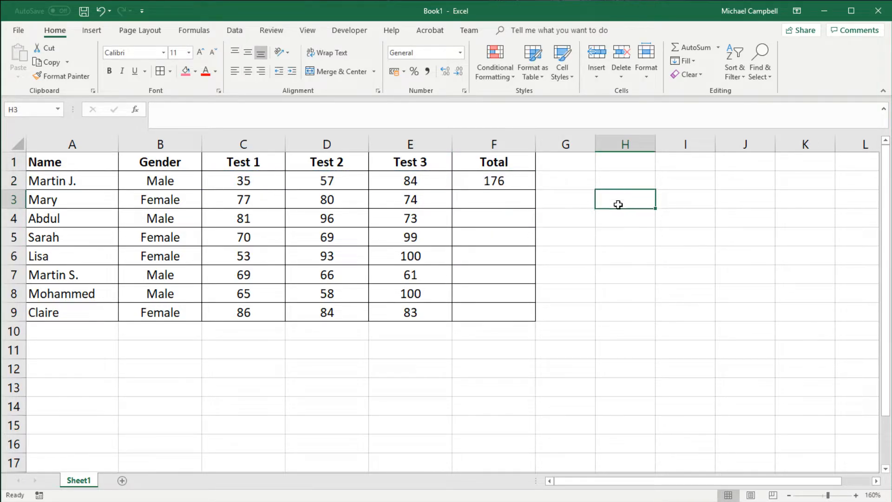
Enter a SUM formula in C12 that adds the two separate ranges C2:E2 and C9:E9
click(234, 367)
text(=sum()
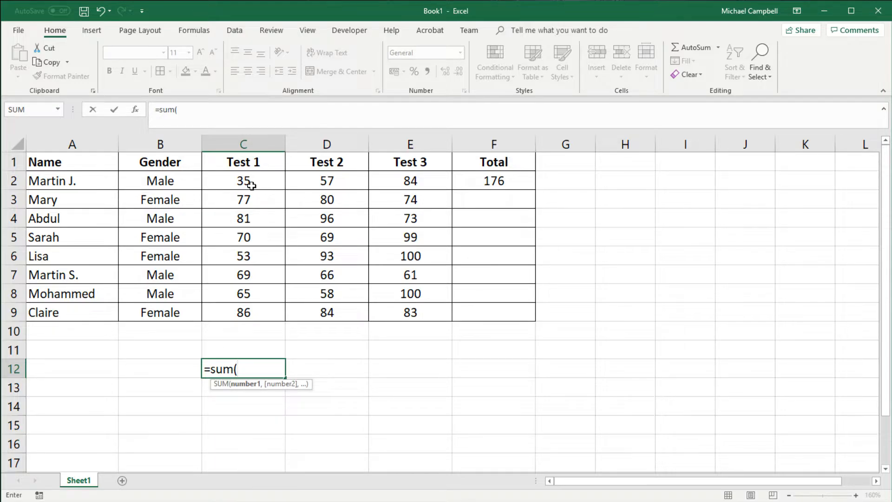
drag(251, 185, 395, 183)
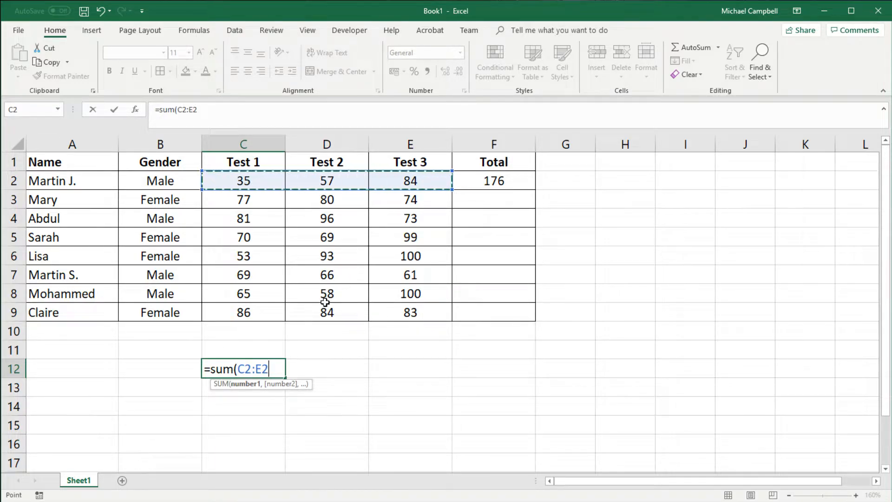
text(,)
drag(225, 311, 397, 315)
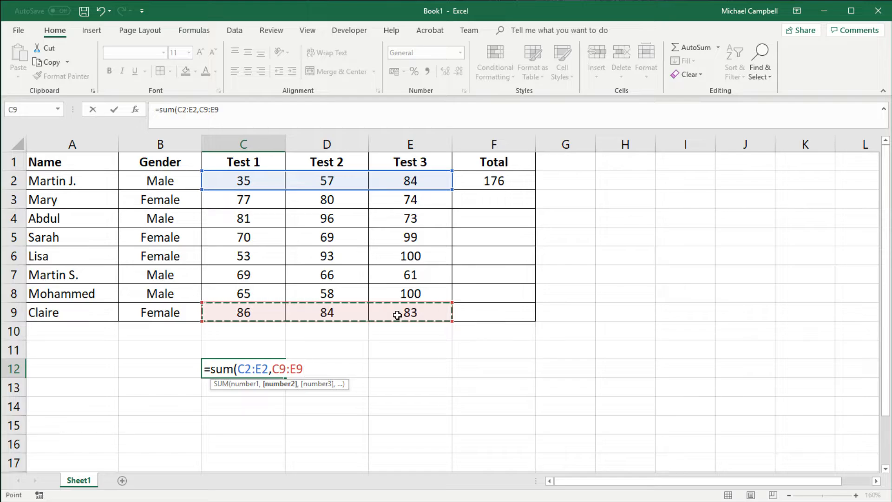
key(Return)
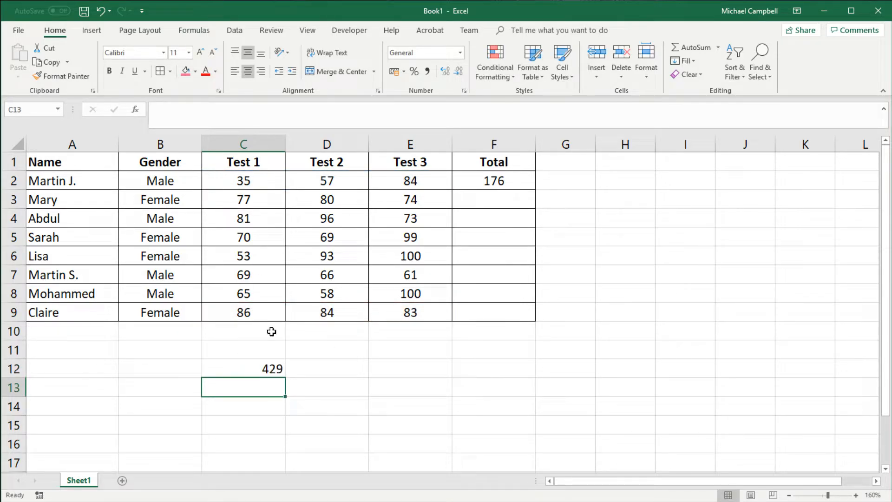
Move and extend the second range of C12's SUM formula to C5:E9, and restore it to C9:E9
key(Up)
click(265, 109)
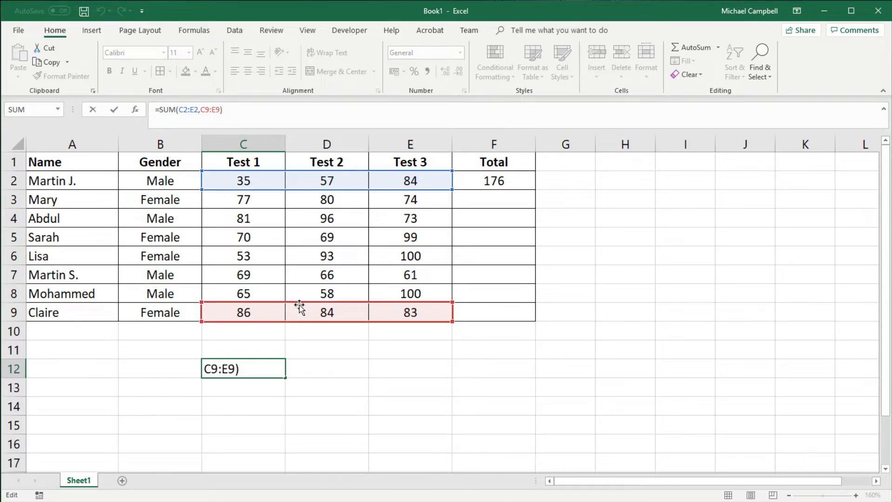
drag(300, 306, 295, 235)
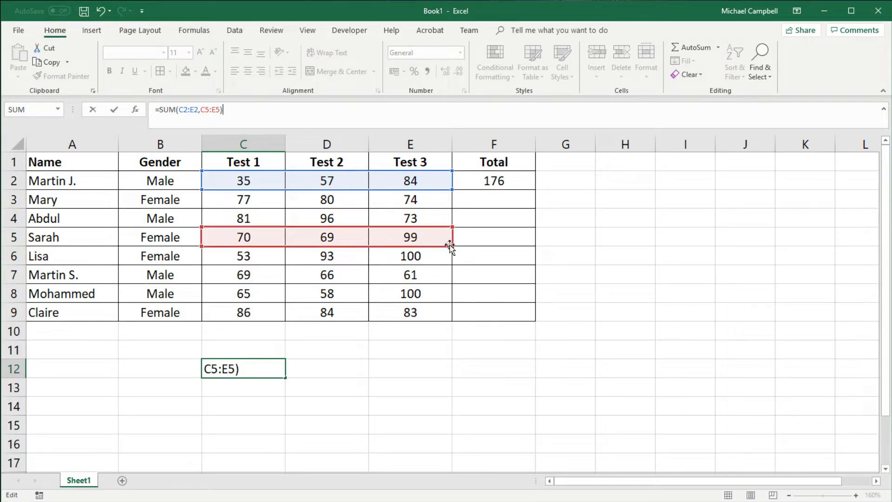
drag(452, 247, 453, 320)
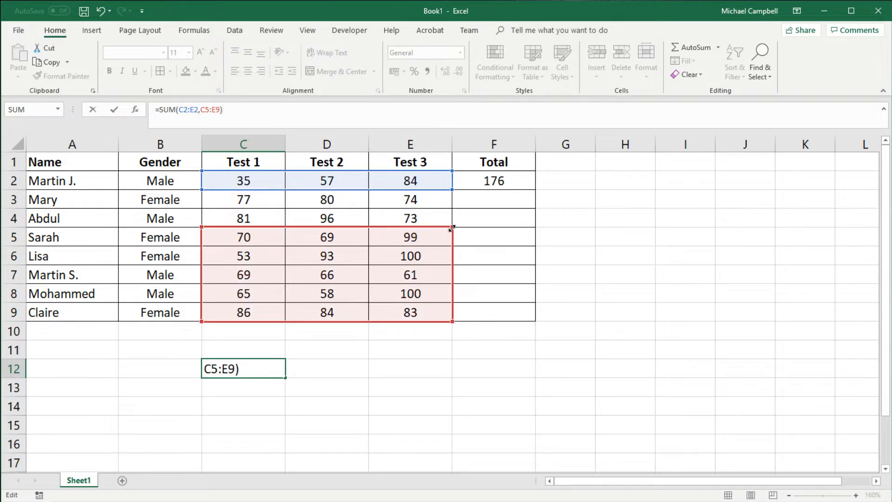
drag(452, 224, 438, 303)
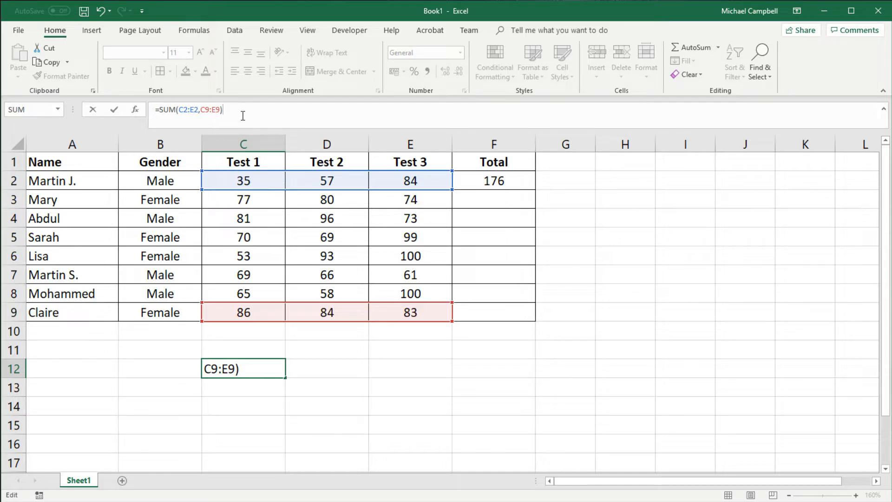
key(Return)
Delete the SUM formula from C12
click(277, 366)
key(Delete)
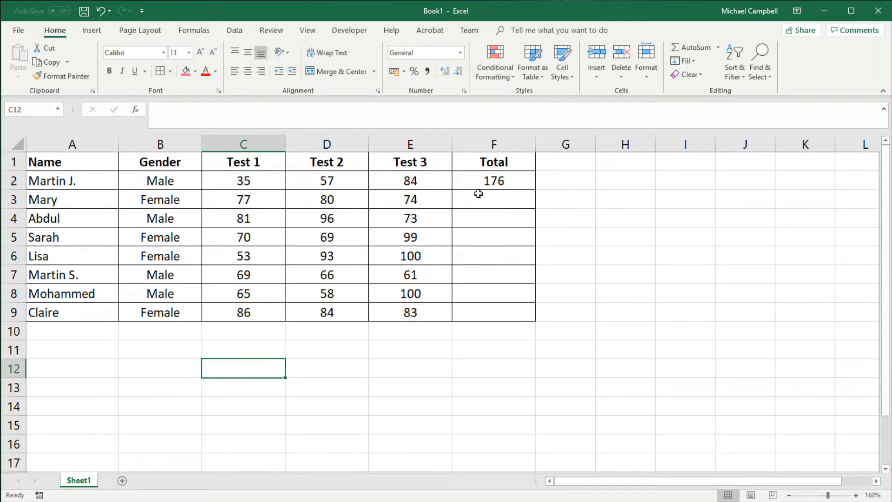
Replace the content of F2 with a SUM formula over C2:E2
click(484, 182)
text(=sum()
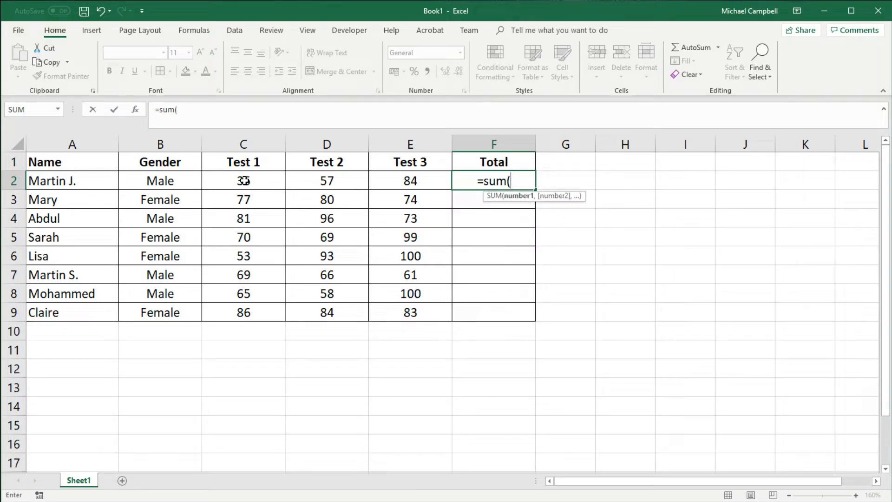
drag(243, 181, 406, 181)
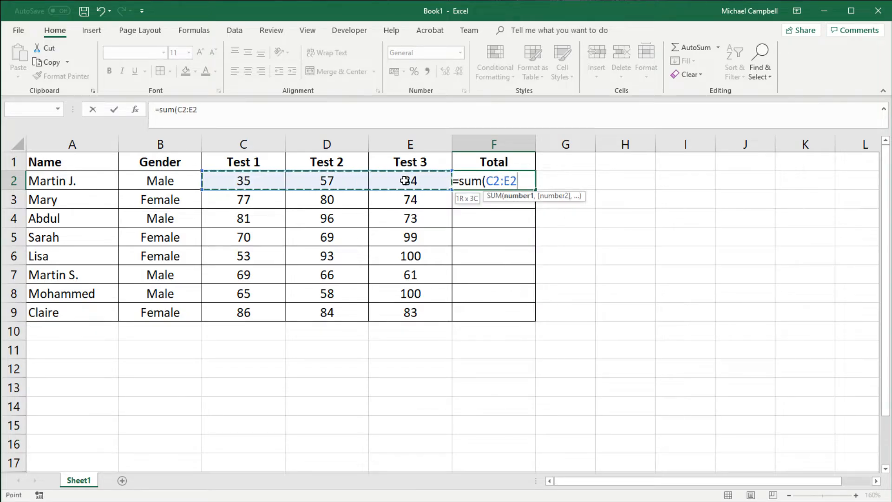
key(Return)
Fill the SUM formula from F2 down through F9
click(530, 186)
drag(534, 185, 537, 325)
click(442, 351)
click(325, 347)
click(189, 334)
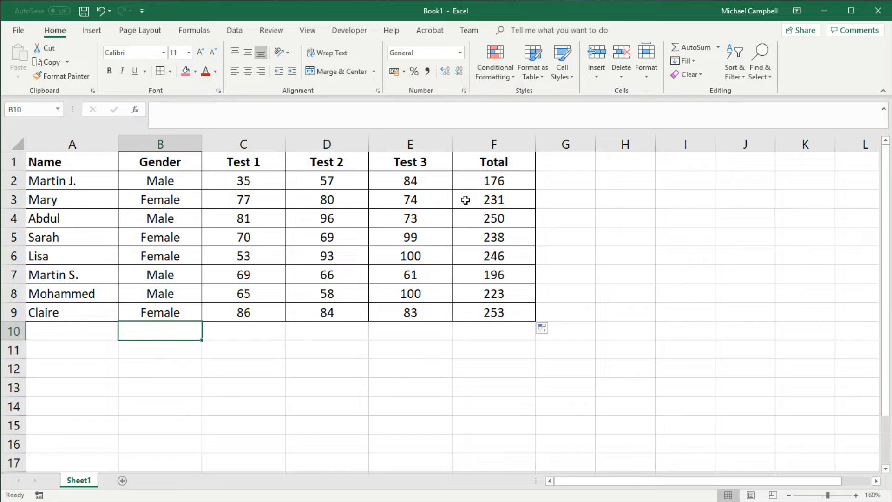
Clear the SUM totals from F2:F9
drag(478, 185, 498, 307)
key(Delete)
From F2, search the additional functions for vlookup and close the function search without inserting anything
click(499, 185)
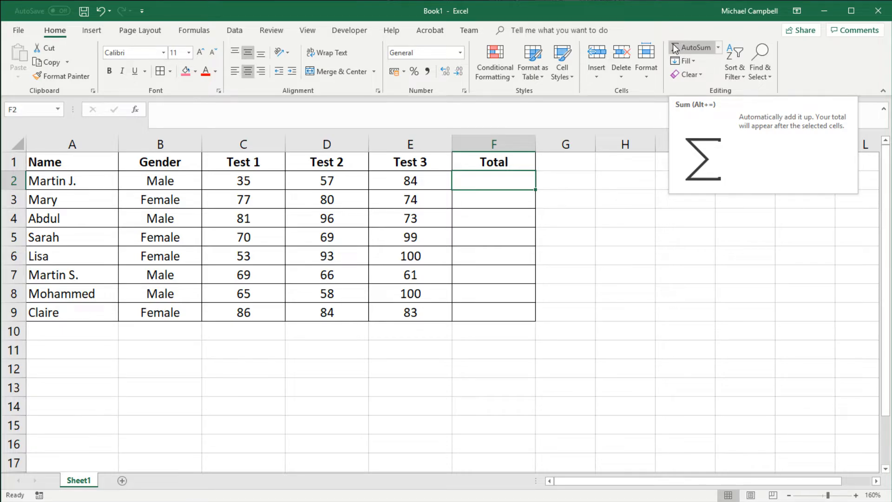
click(719, 49)
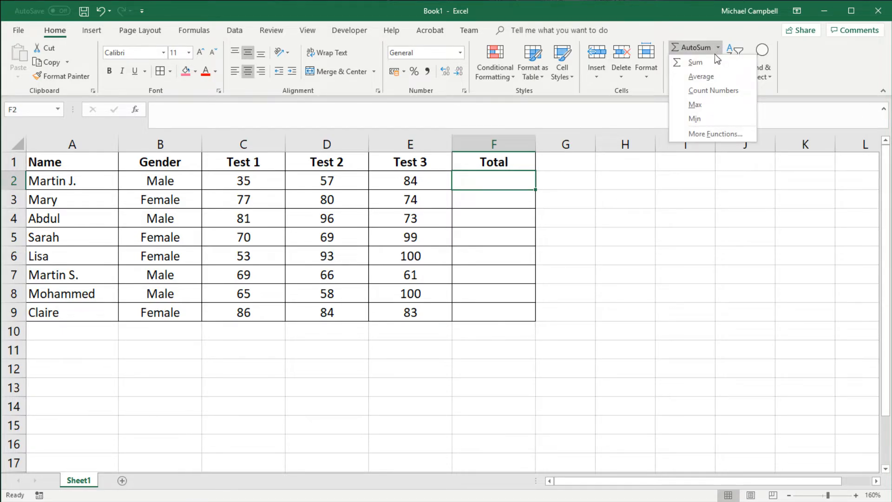
click(696, 133)
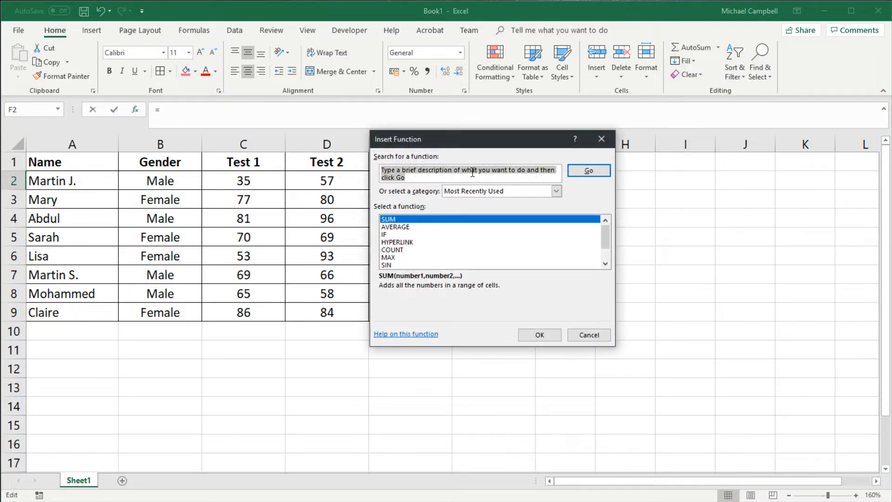
text(vlook)
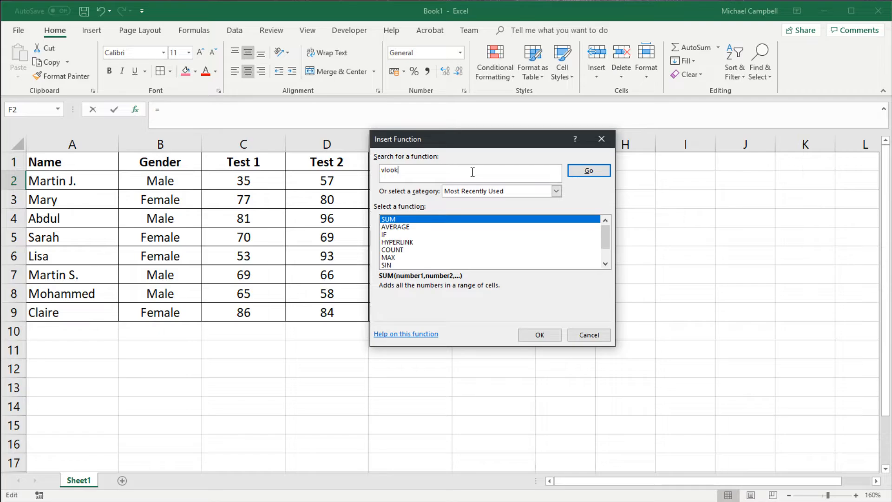
text(up)
key(Return)
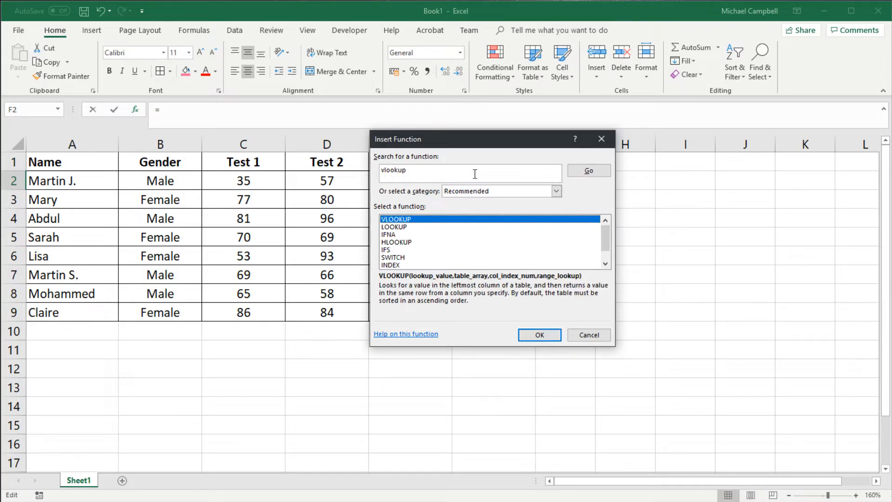
click(589, 336)
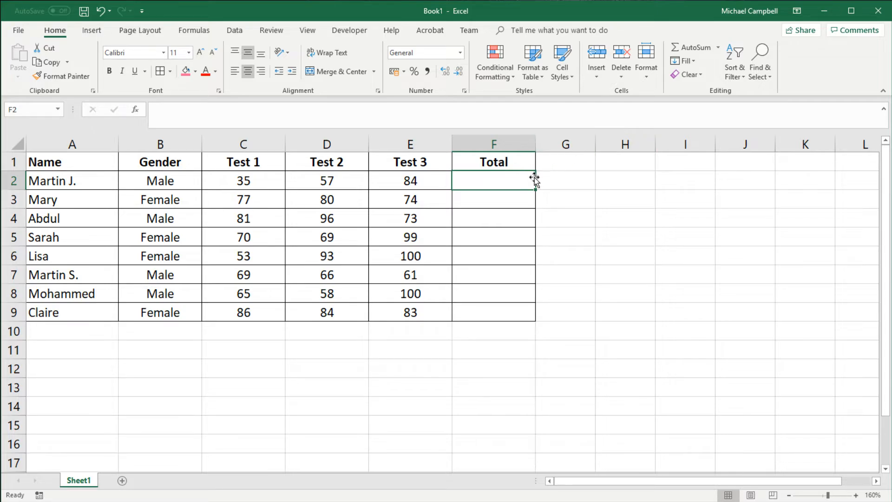
Total C2:E2 in F2 with AutoSum's Sum function and fill the formula down through F9
click(717, 52)
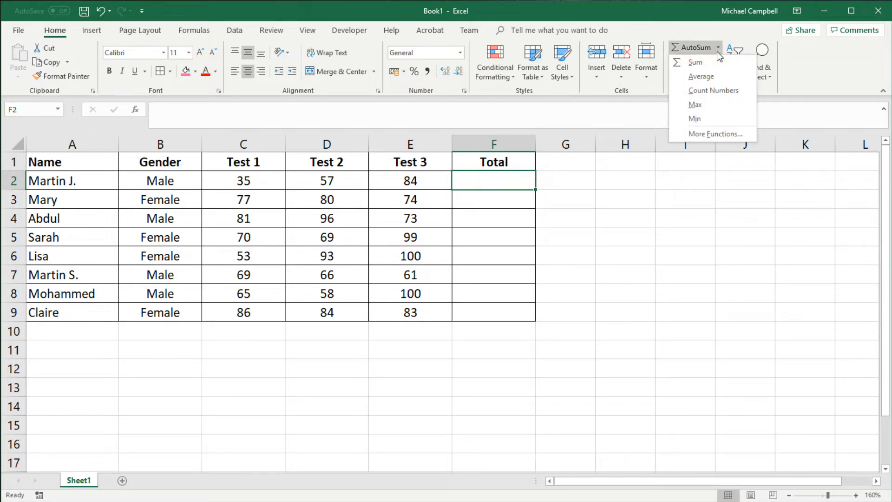
click(692, 64)
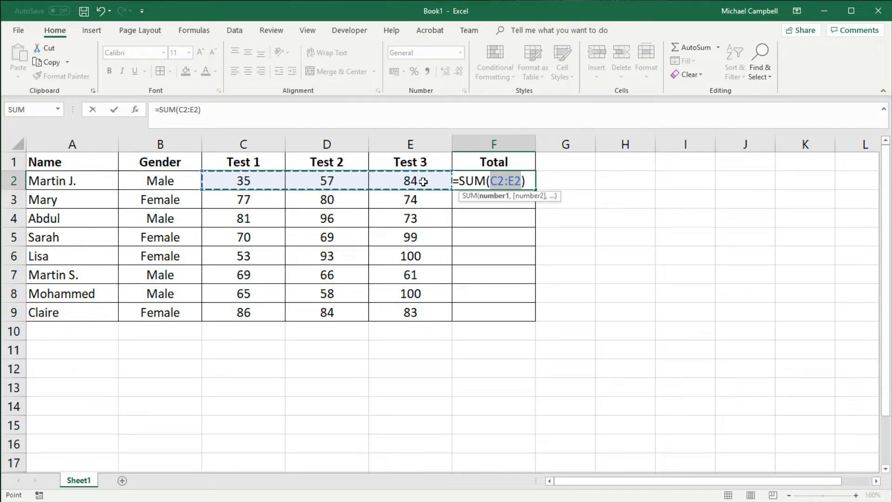
click(117, 183)
drag(124, 184, 153, 182)
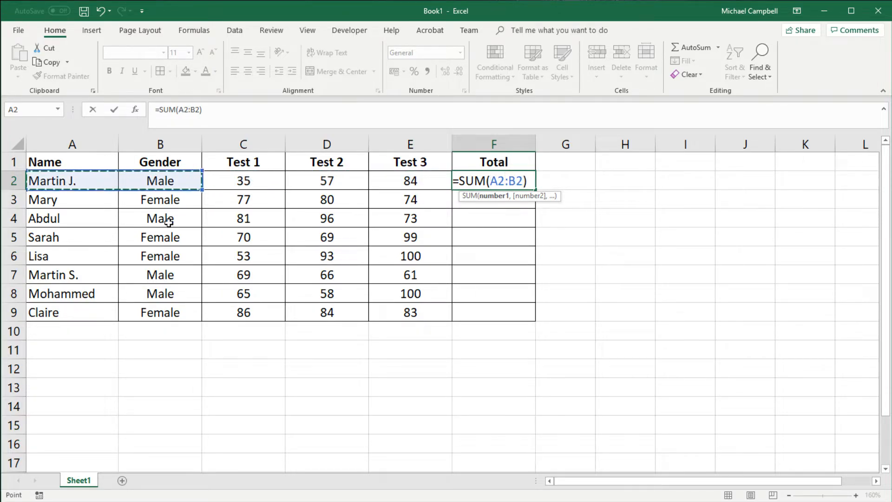
drag(251, 182, 413, 182)
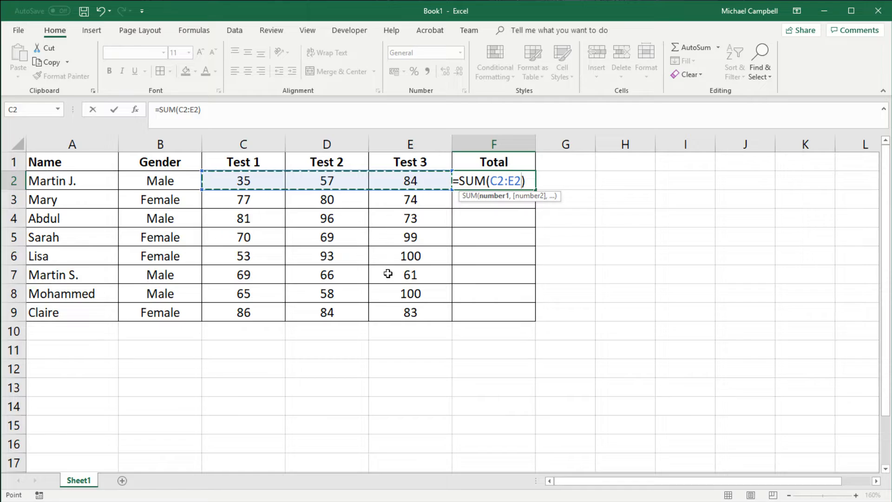
key(Return)
click(514, 179)
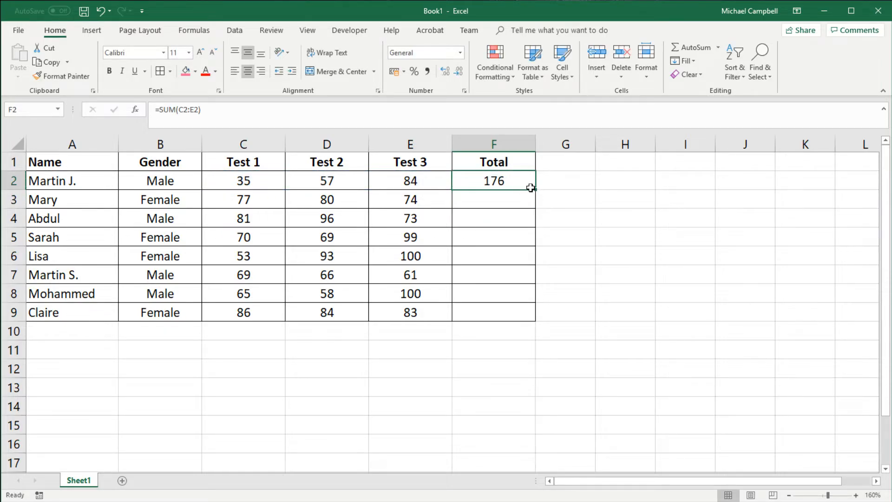
drag(535, 190, 536, 321)
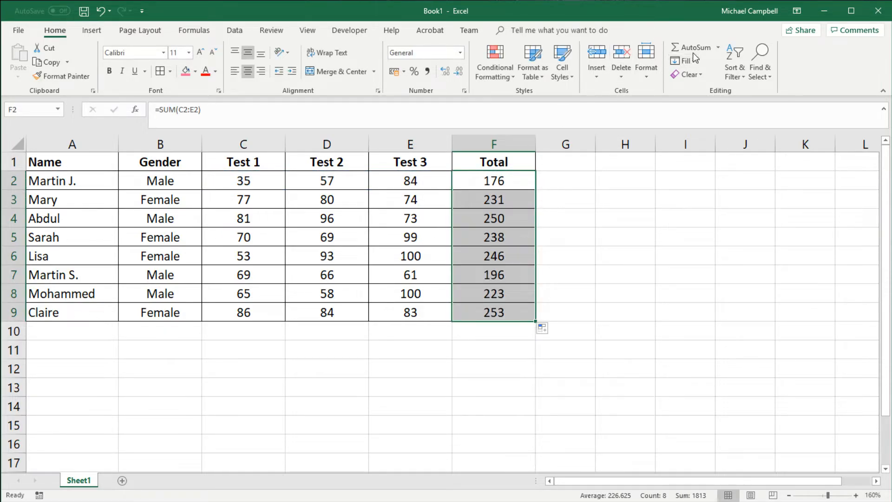
Enter the row label Average in B10
click(146, 329)
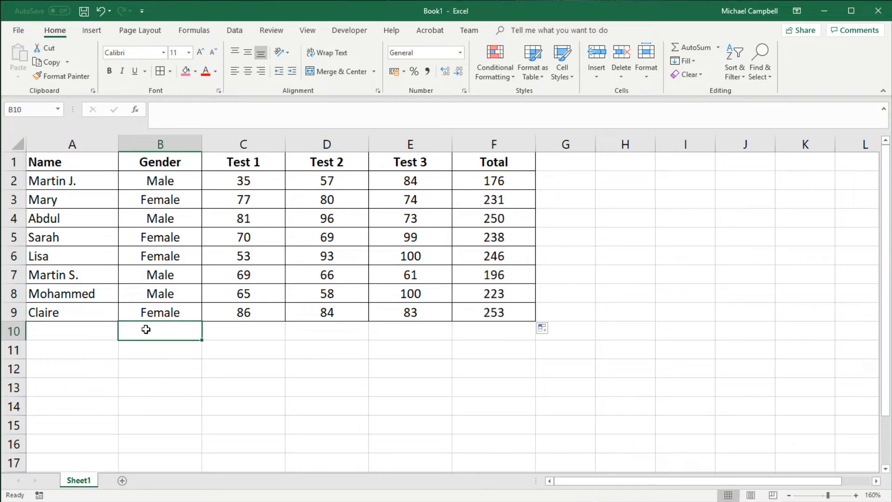
text(Avera)
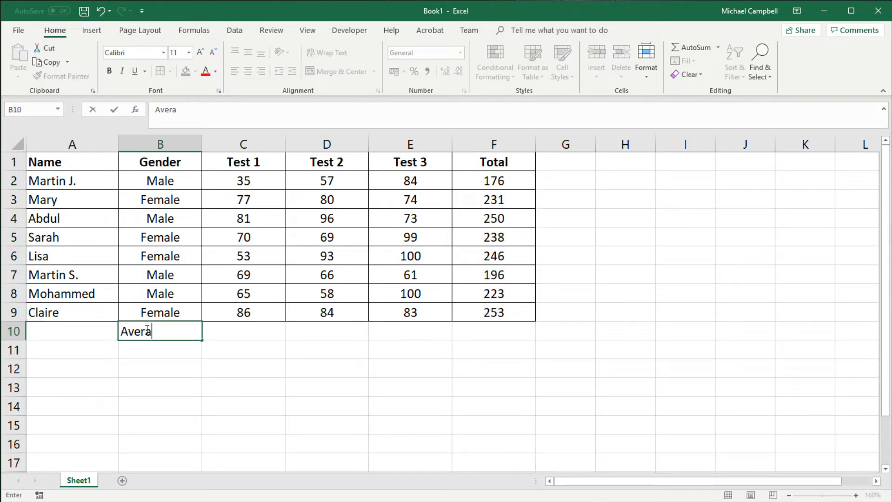
text(ge)
key(Tab)
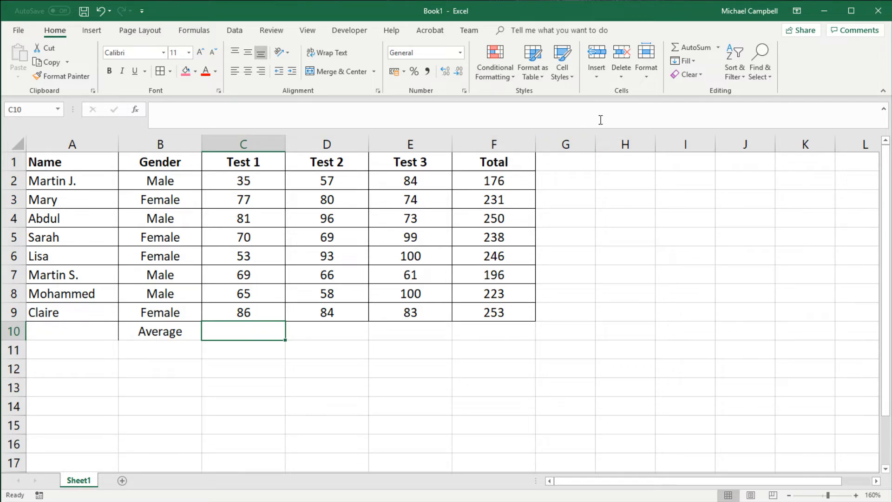
Insert an AutoSum Average formula in C10 over the Test 1 scores C2:C9
click(718, 49)
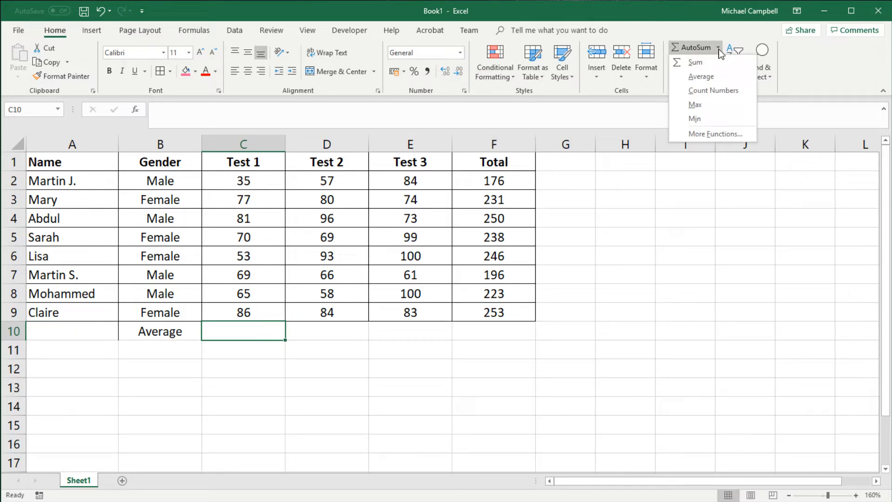
click(700, 77)
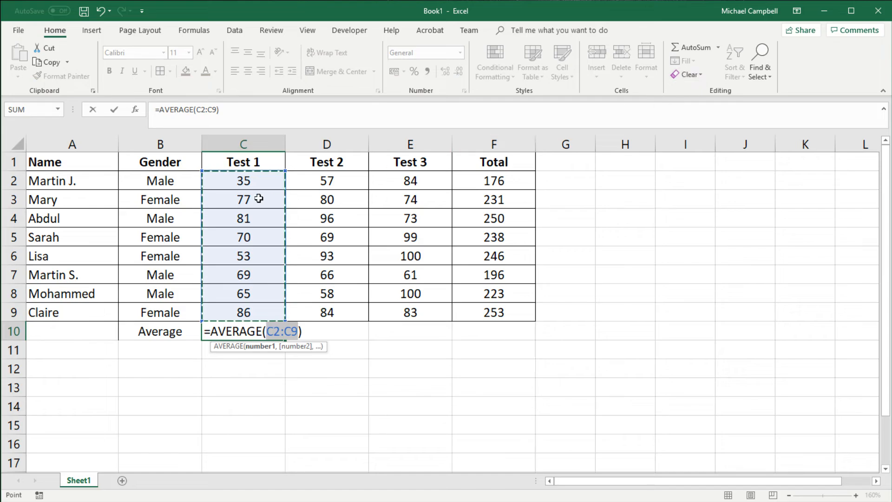
drag(245, 174, 242, 307)
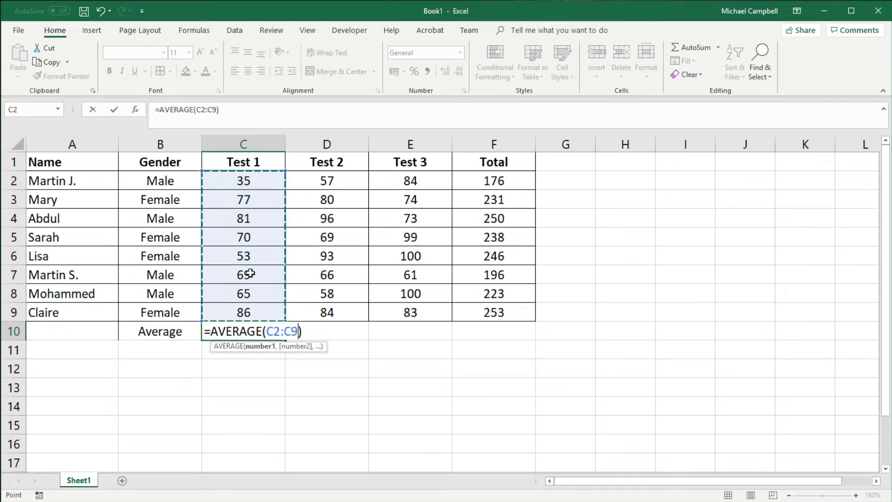
key(Return)
Fill the average formula from C10 across through F10 and format the row as centered with borders
click(270, 332)
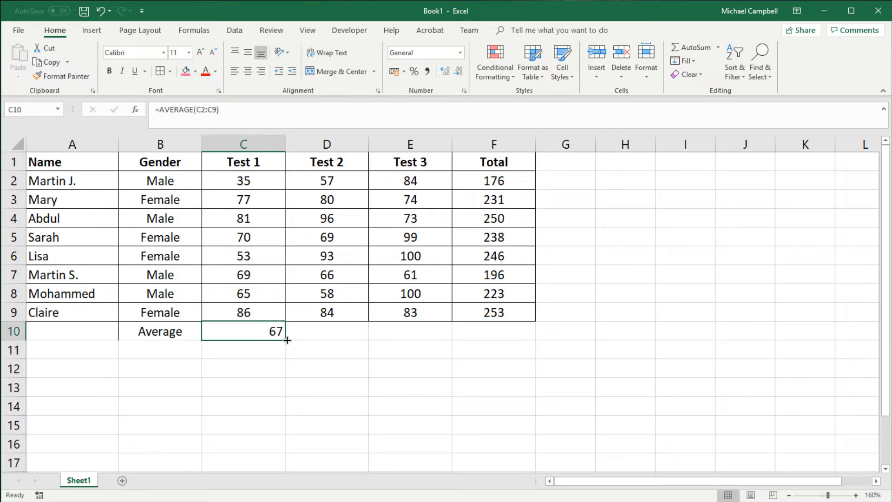
drag(287, 340, 516, 331)
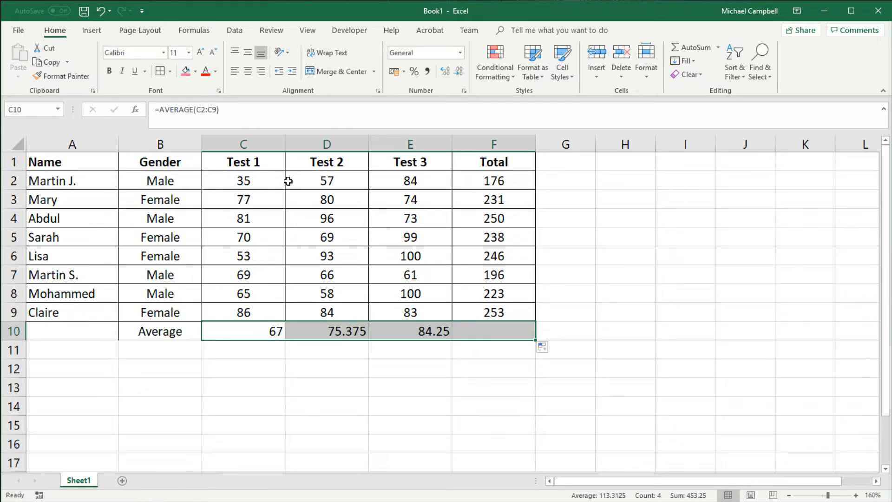
click(247, 71)
click(155, 331)
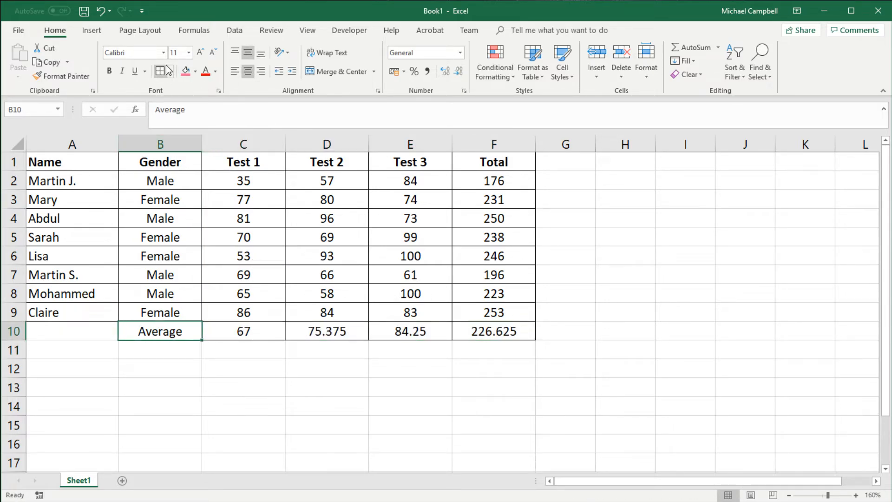
Enter the row labels Min in B11 and Max in B12
click(173, 345)
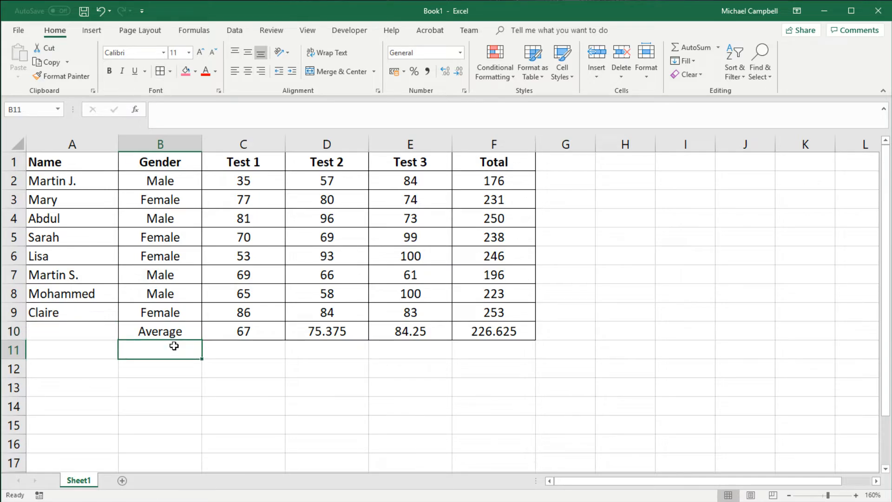
text(Min)
key(Return)
text(Max)
key(Return)
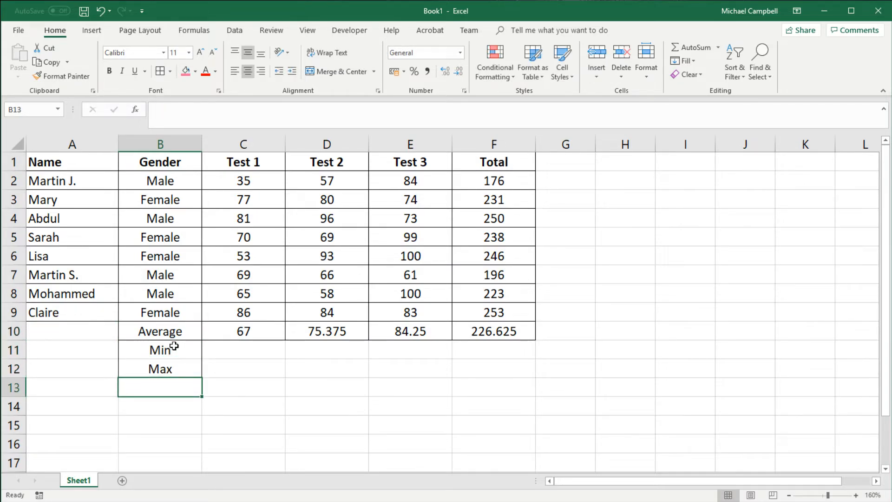
Enter a MIN formula over C2:C10 in C11
key(Up)
key(Up)
key(Right)
text(=min)
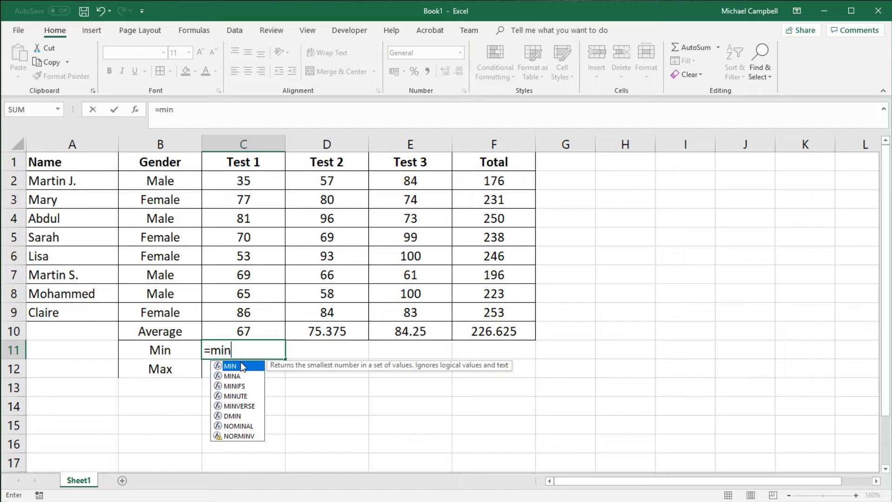
text(()
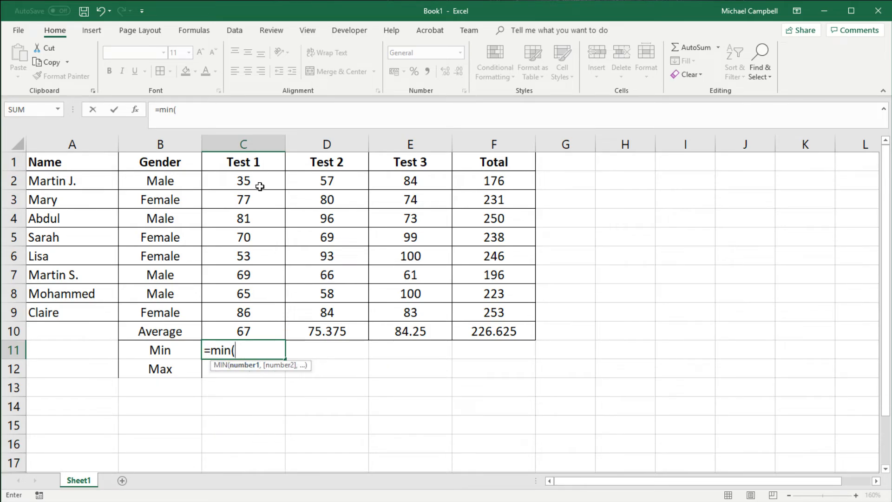
drag(258, 183, 261, 324)
key(Return)
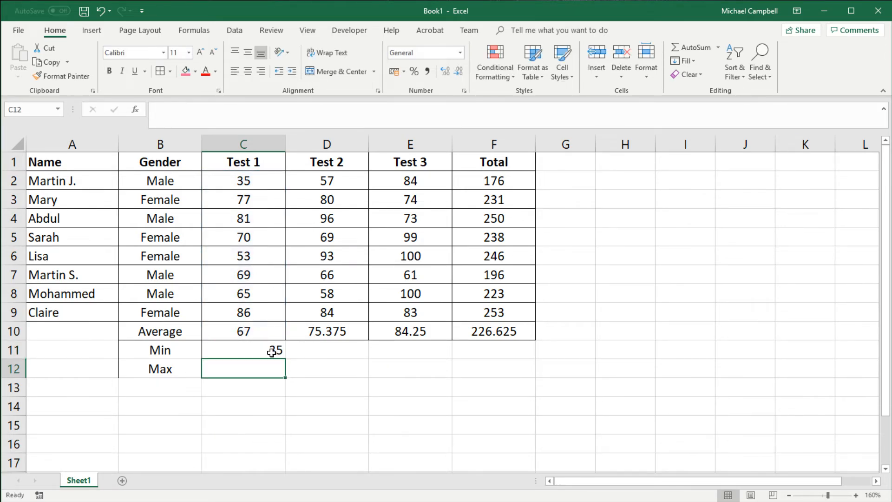
Fill the MIN formula from C11 across through F11 and format B11:F11 as centered with borders
click(272, 349)
drag(284, 359, 503, 349)
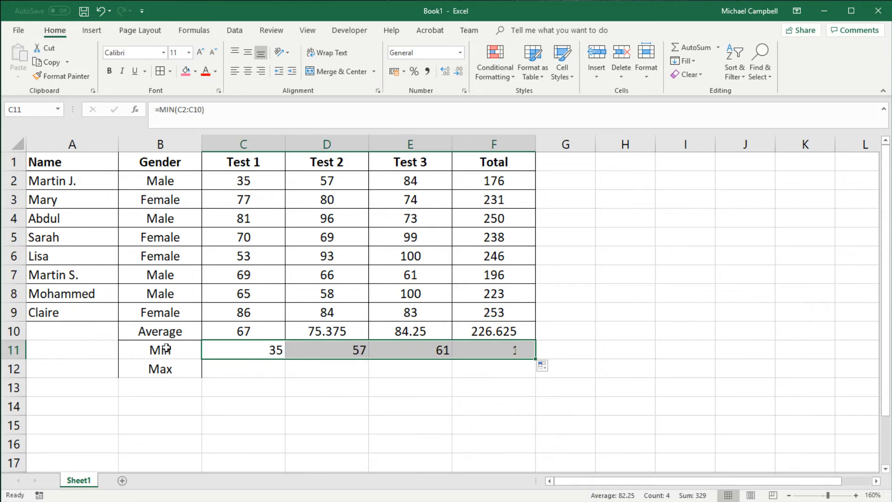
drag(160, 349, 486, 349)
click(250, 72)
click(250, 71)
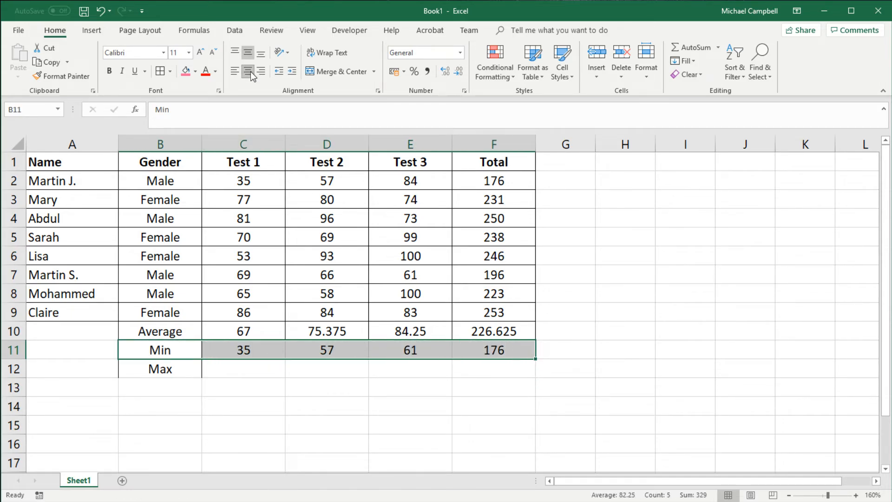
Format the Max row B12:F12 as centered with borders around all cells
click(482, 366)
drag(482, 366, 160, 367)
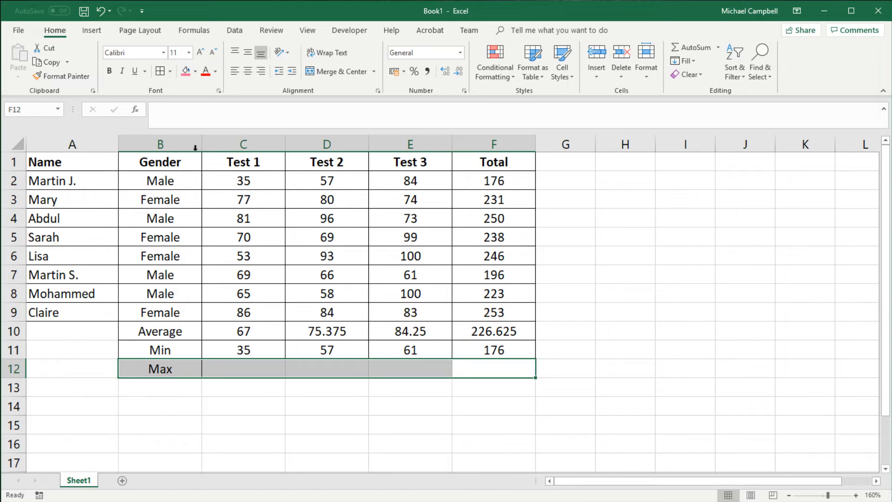
click(159, 77)
click(335, 380)
Insert an AutoSum Max formula in C12 with its range set to C2:C9
click(277, 367)
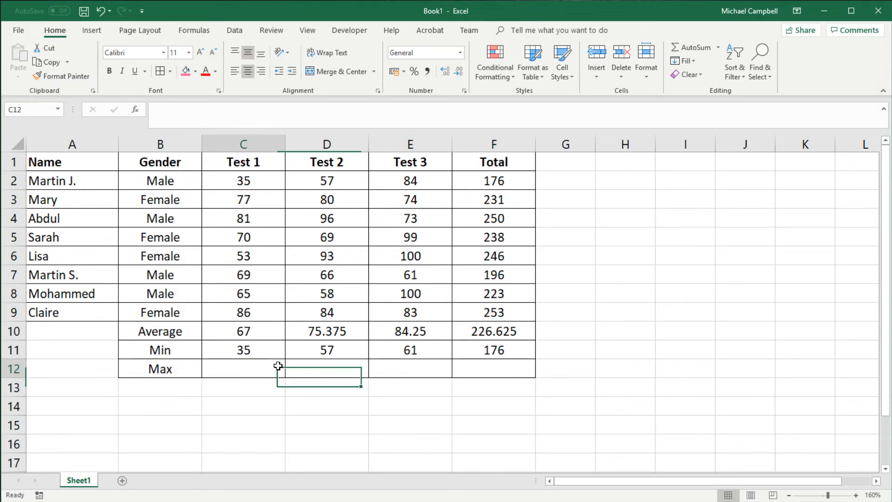
click(717, 47)
click(704, 100)
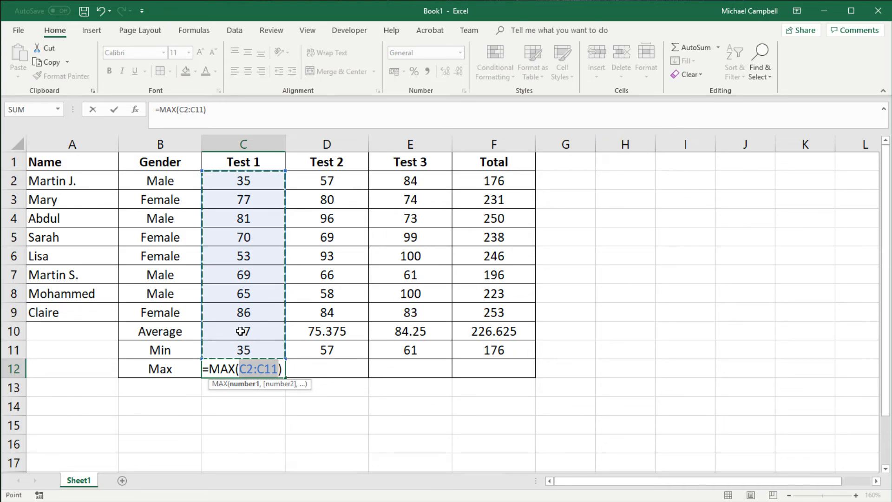
drag(241, 178, 244, 311)
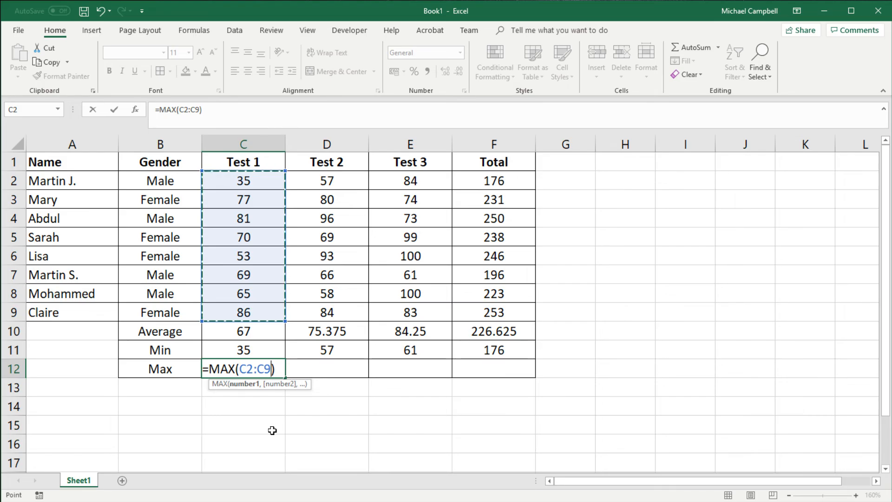
key(Return)
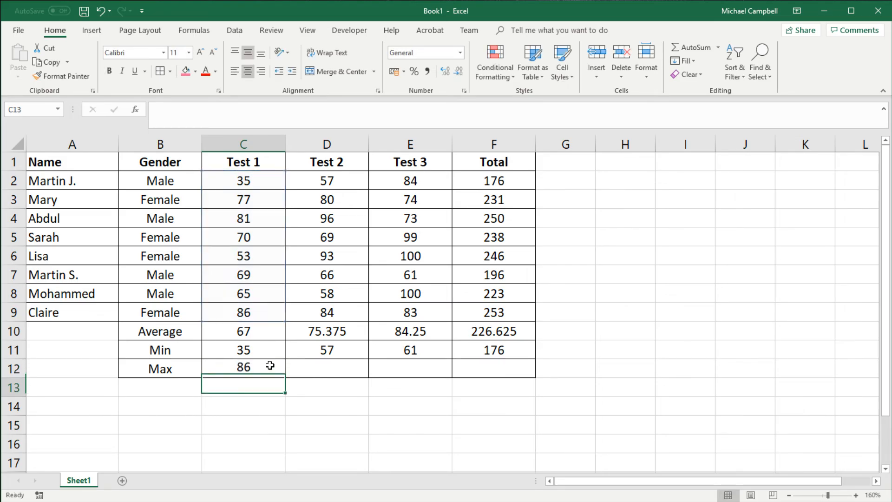
Check the range of the MAX formula in C12 and fill the formula across through F12
click(270, 366)
click(265, 117)
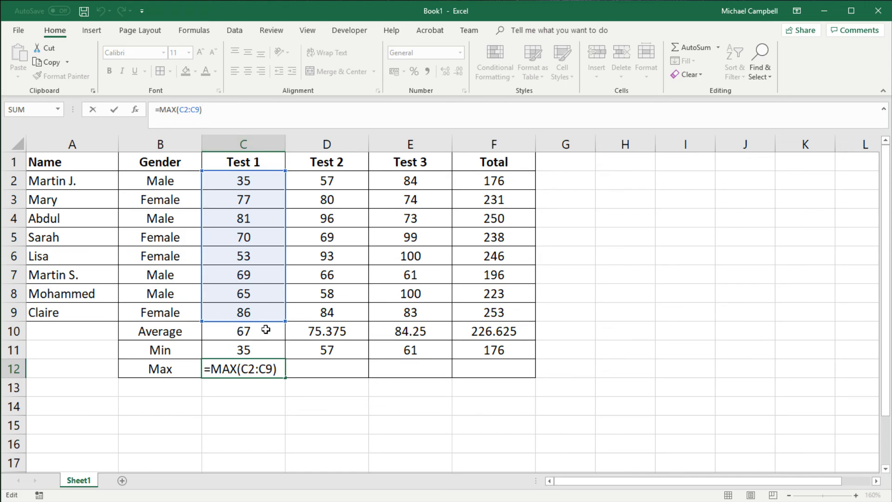
key(Return)
click(277, 372)
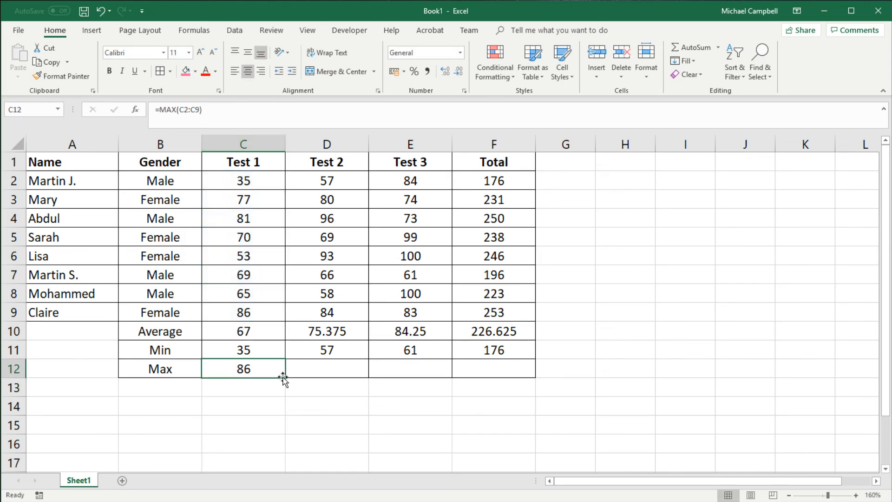
drag(283, 377, 511, 376)
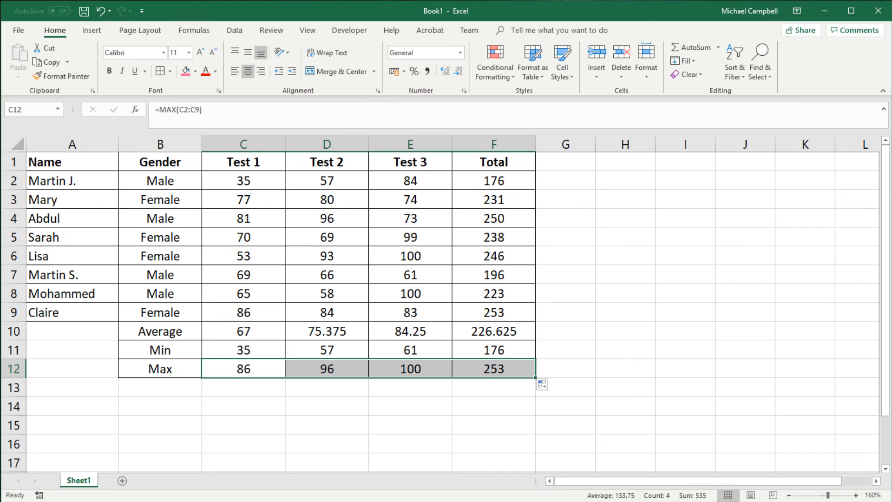